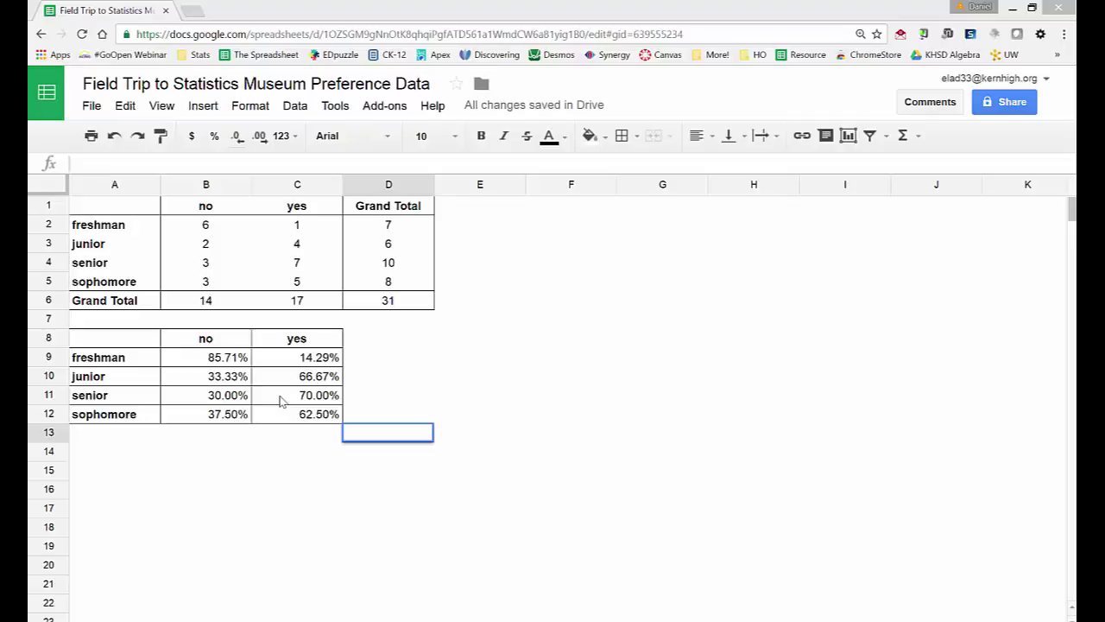
# Step: Select the percent table as chart data and open the Insert menu
pyautogui.moveTo(145, 342); pyautogui.dragTo(292, 415)
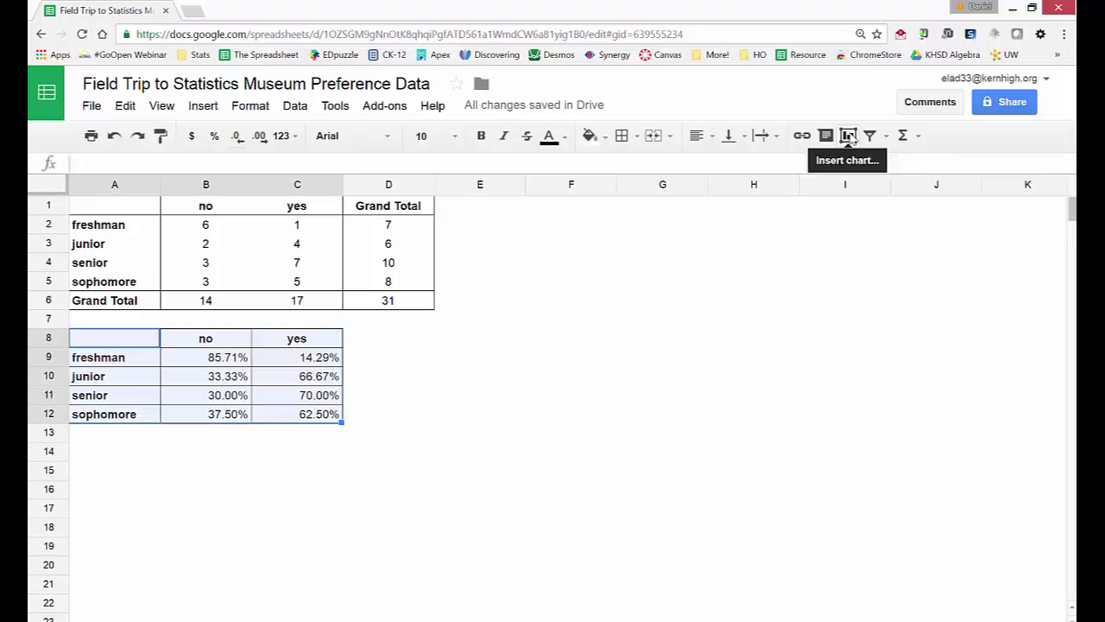
pyautogui.click(208, 109)
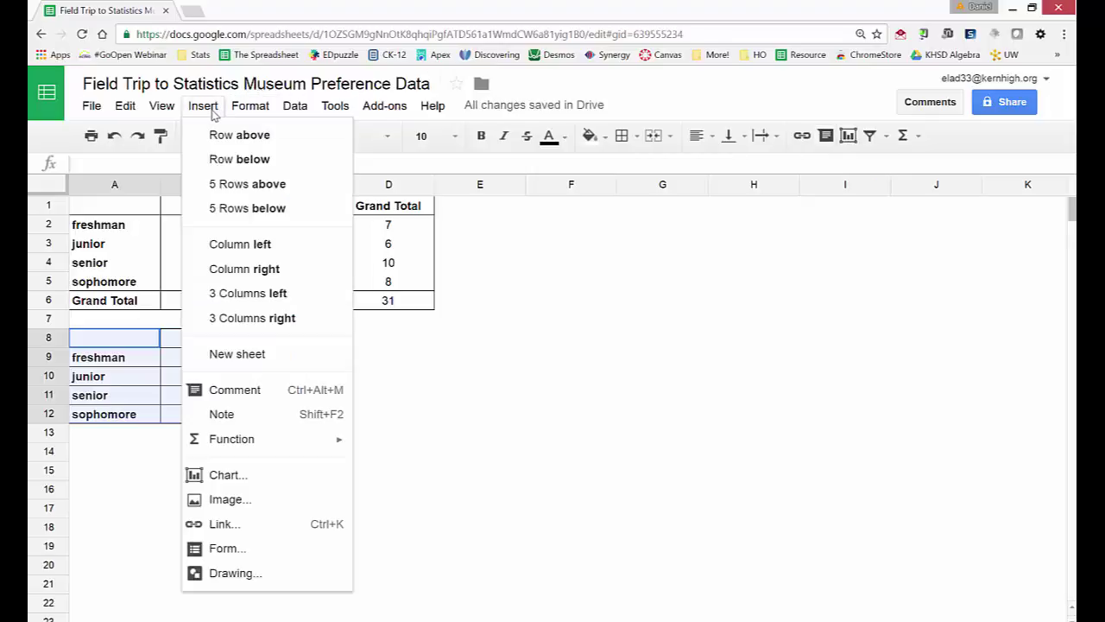
# Step: Choose Chart to preview a clustered no/yes percentage column chart by grade
pyautogui.click(216, 477)
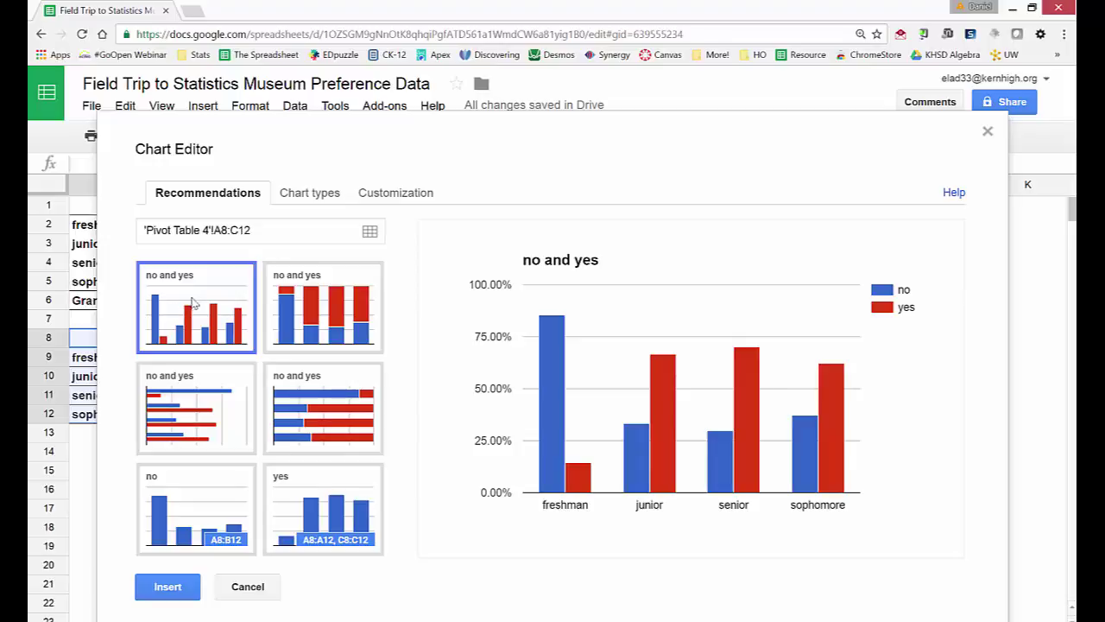
# Step: In the chart's customization settings, replace the 'no and yes' title with 'Field Trip Preference'
pyautogui.click(405, 194)
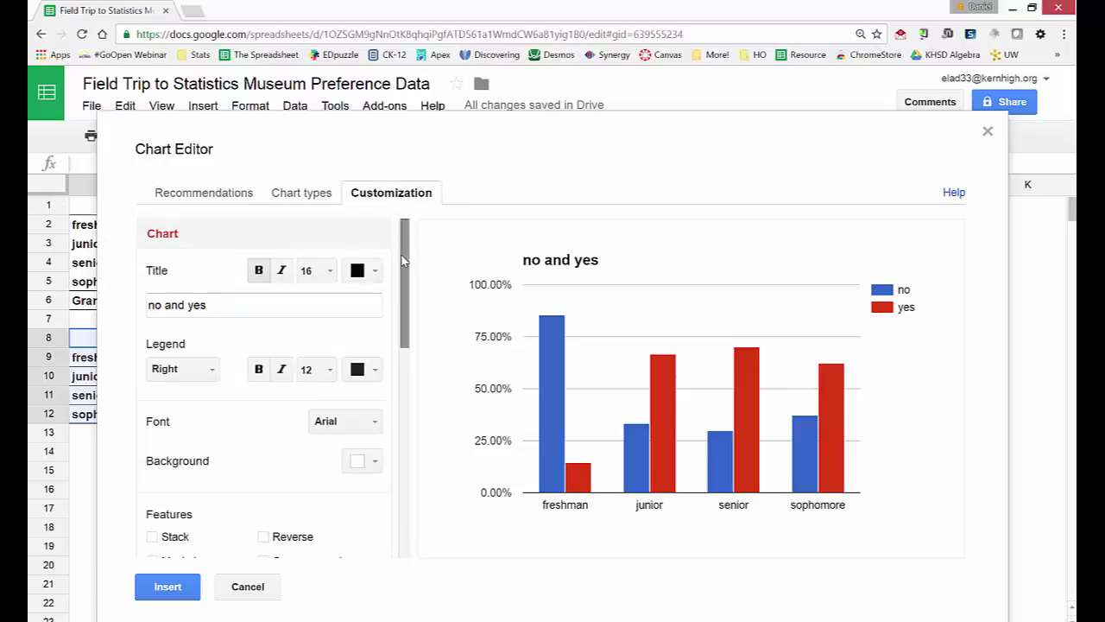
pyautogui.scroll(-1, 406, 276)
pyautogui.moveTo(406, 284)
pyautogui.mouseDown()
pyautogui.moveTo(403, 423)
pyautogui.moveTo(402, 258)
pyautogui.moveTo(415, 484)
pyautogui.moveTo(409, 247)
pyautogui.mouseUp()
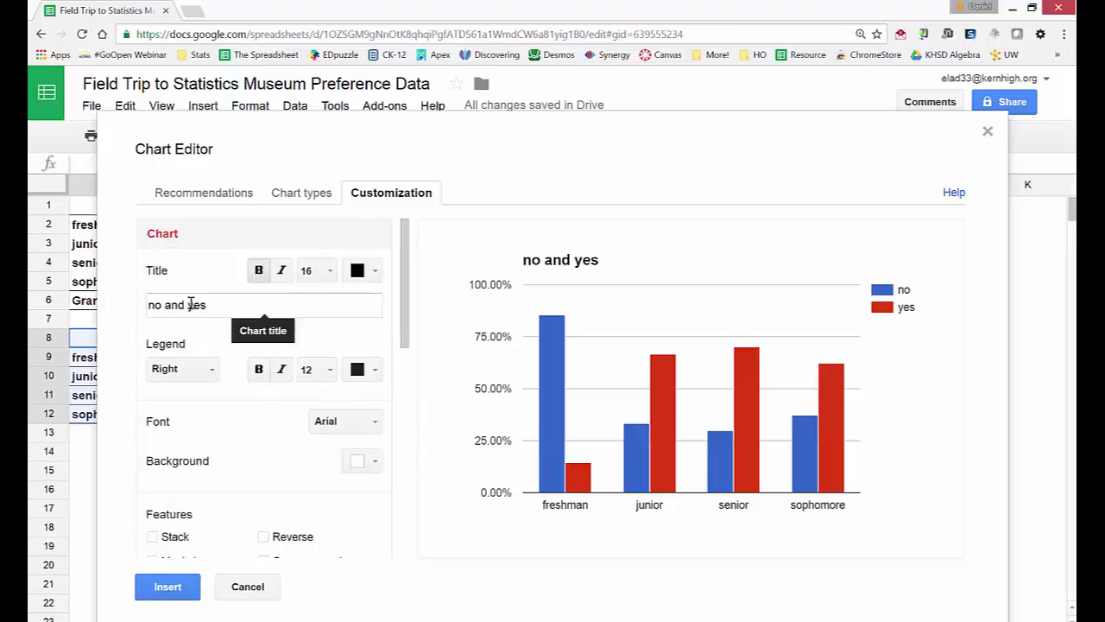
pyautogui.click(192, 306)
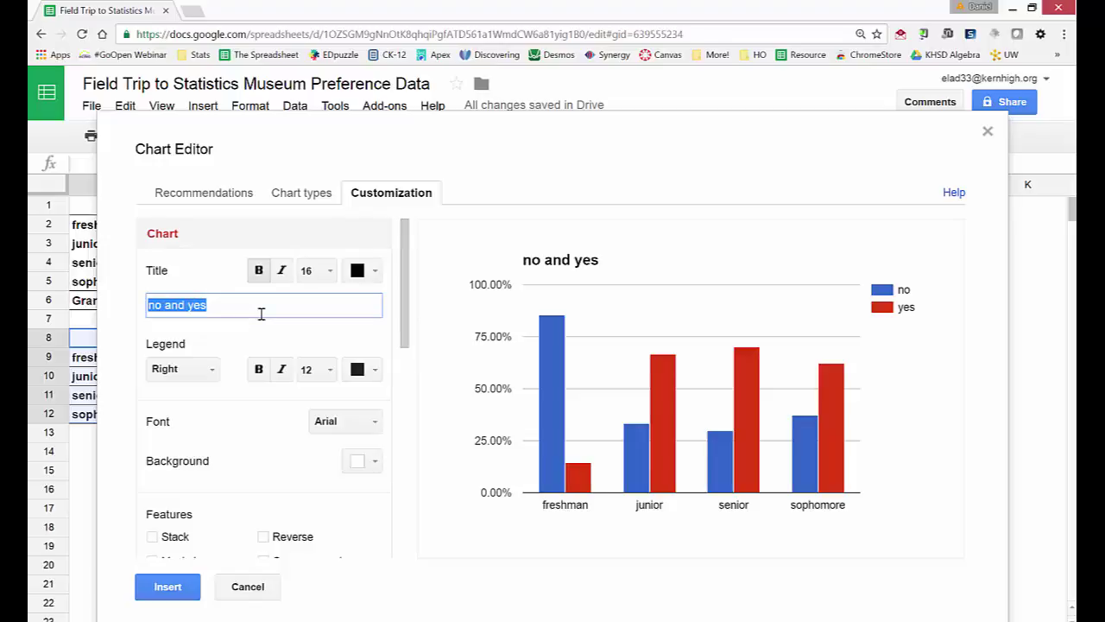
pyautogui.write('Field ')
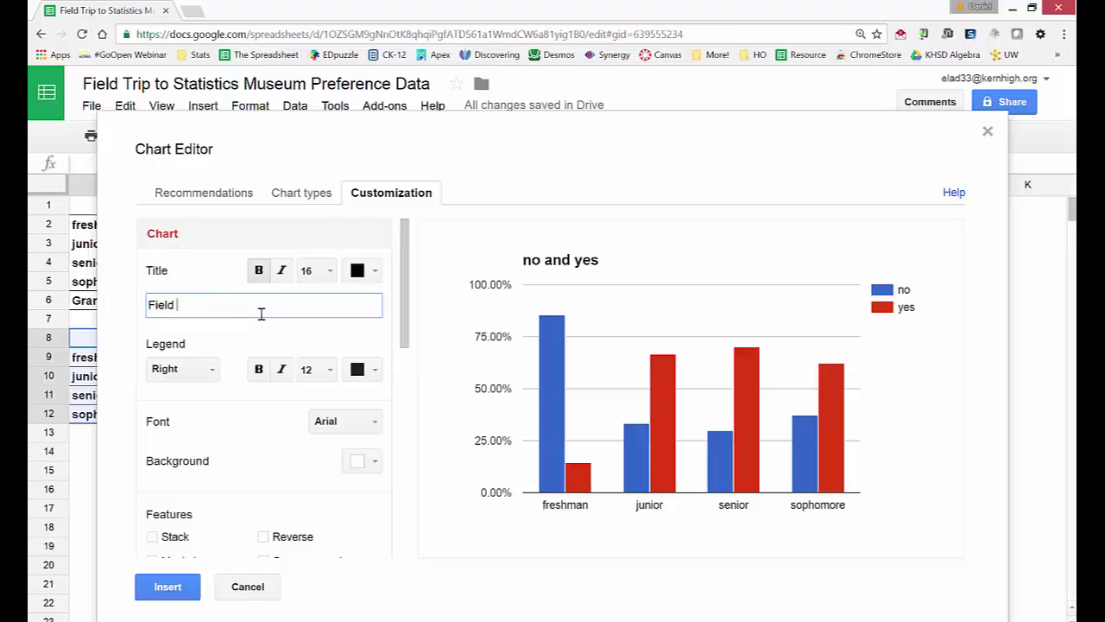
pyautogui.write('Trip Preference')
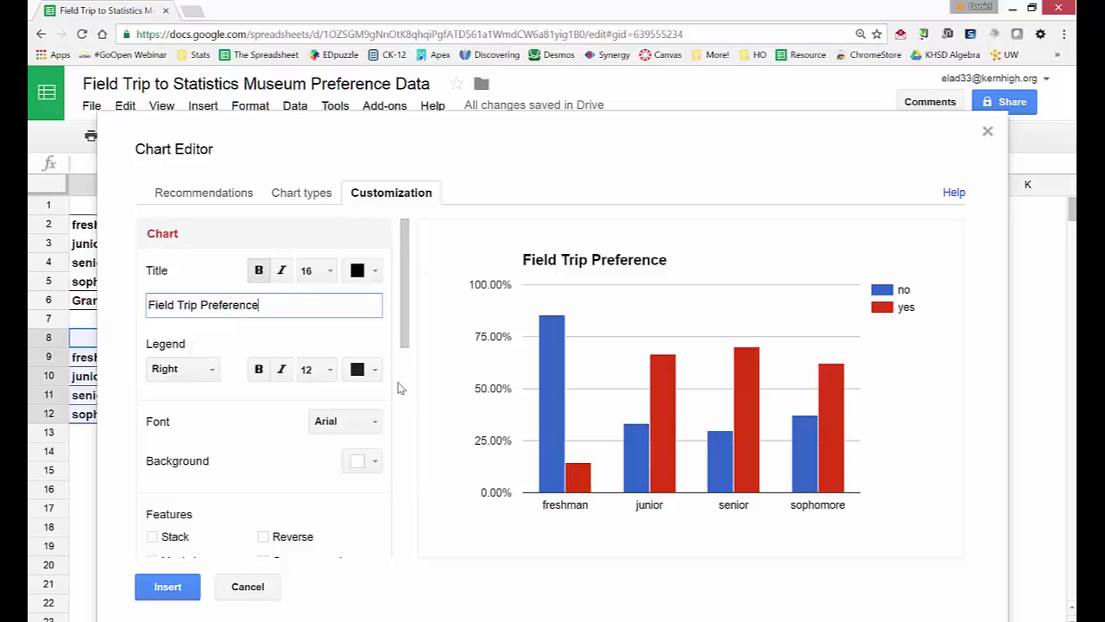
pyautogui.moveTo(406, 328); pyautogui.dragTo(434, 449)
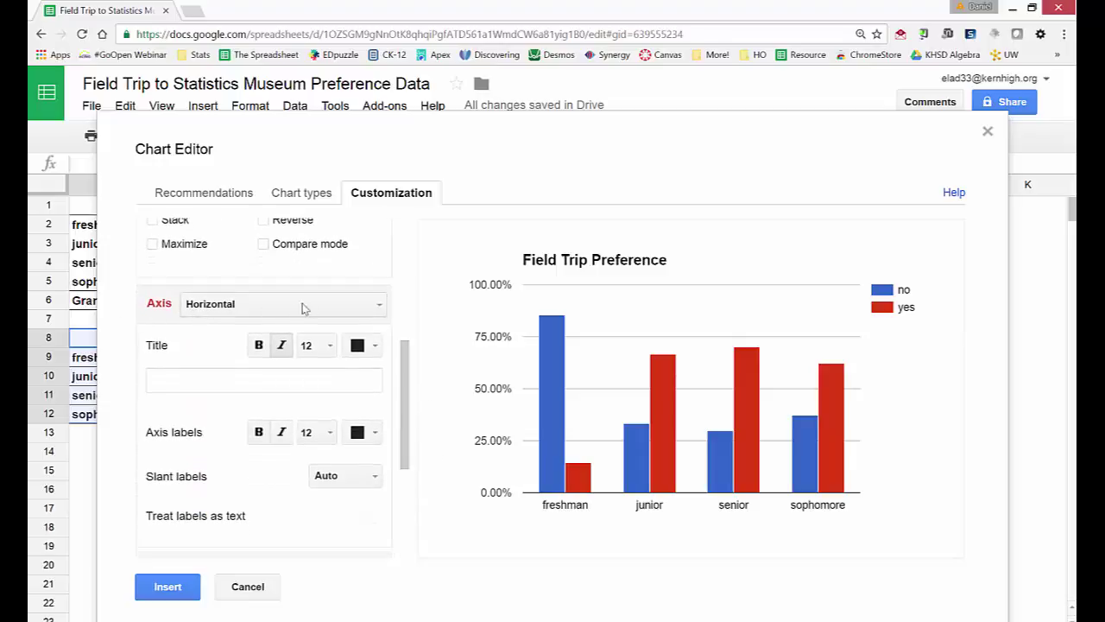
# Step: Keep the Horizontal axis selected and give it the title 'Class'
pyautogui.click(379, 304)
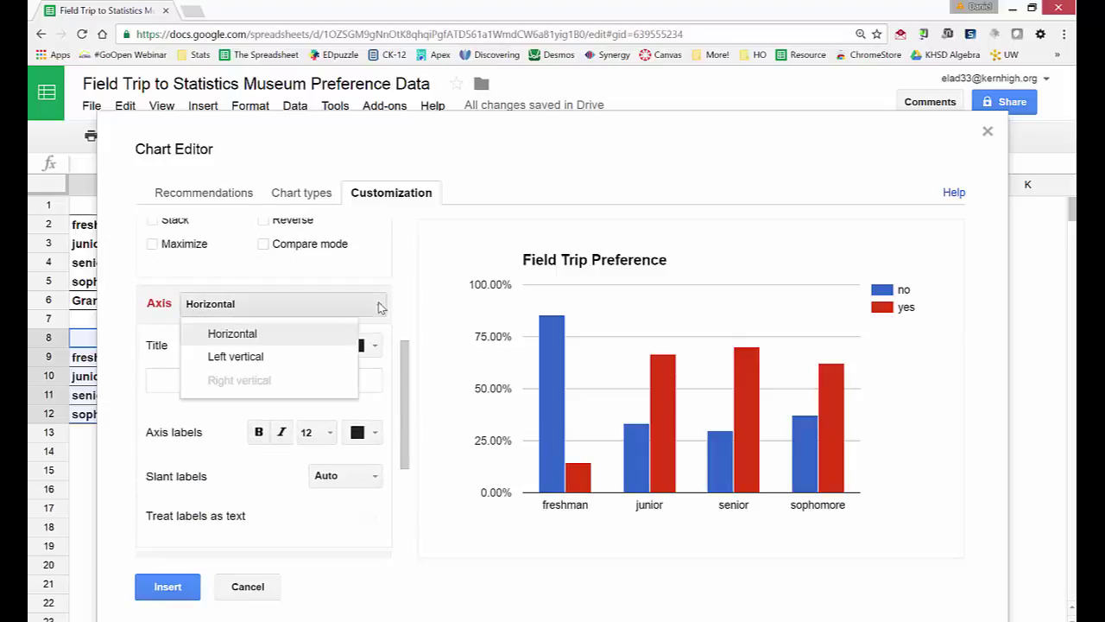
pyautogui.click(313, 335)
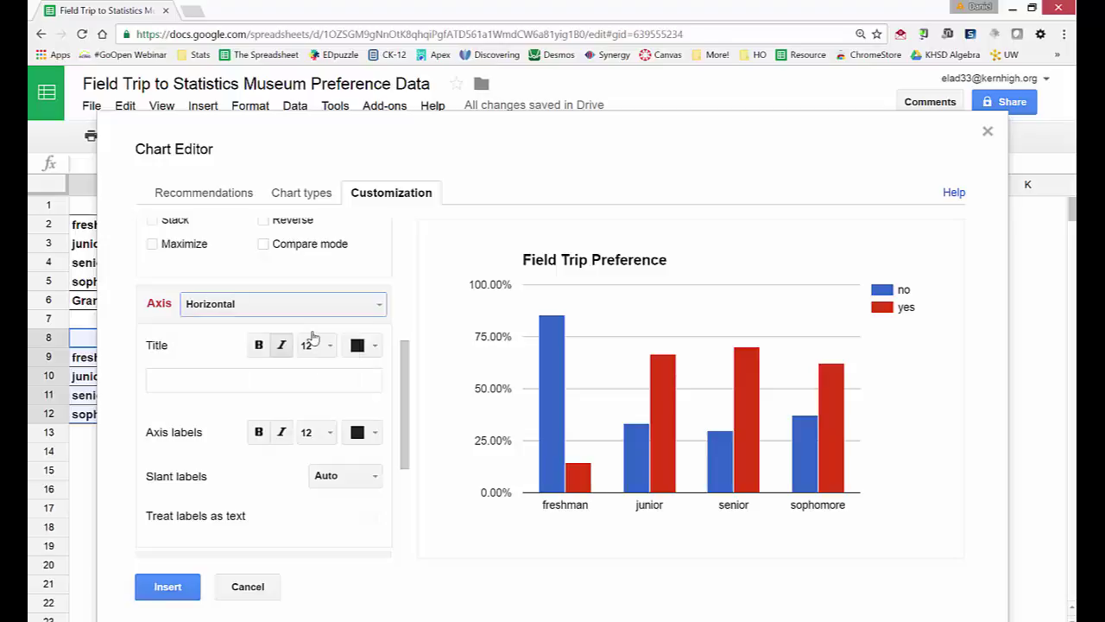
pyautogui.click(190, 379)
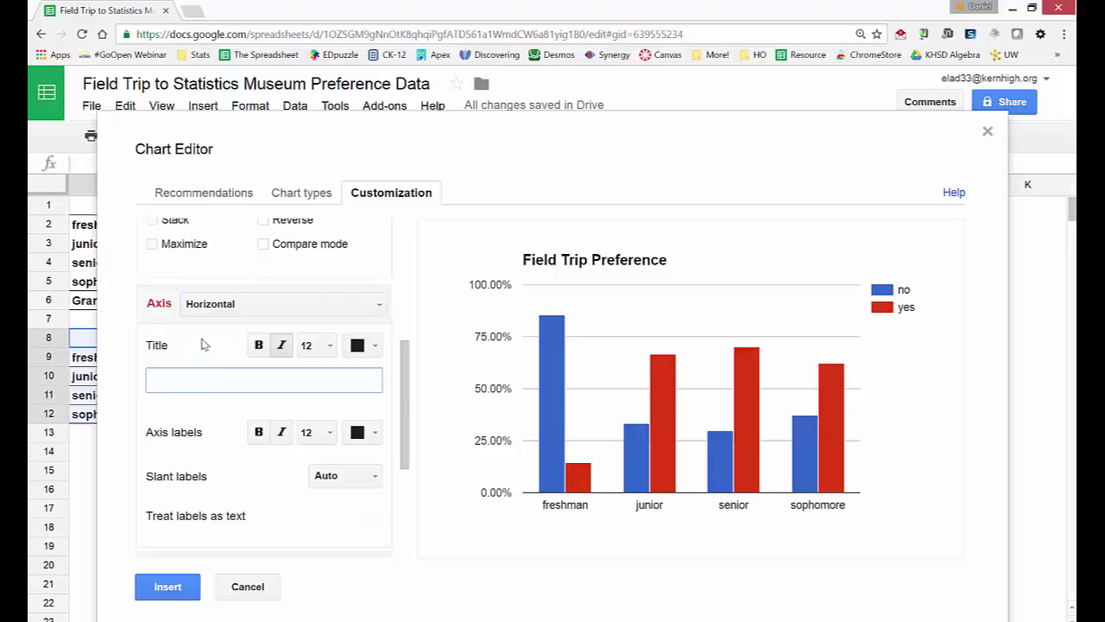
pyautogui.write('Class')
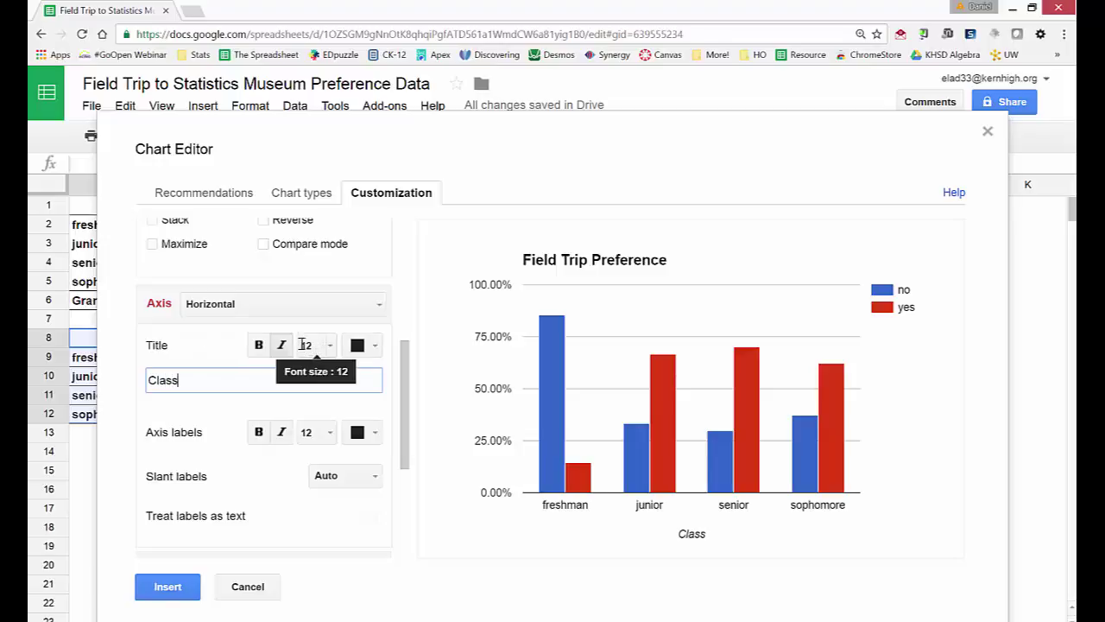
# Step: Switch to the Left vertical axis and title it 'Percent'
pyautogui.click(322, 309)
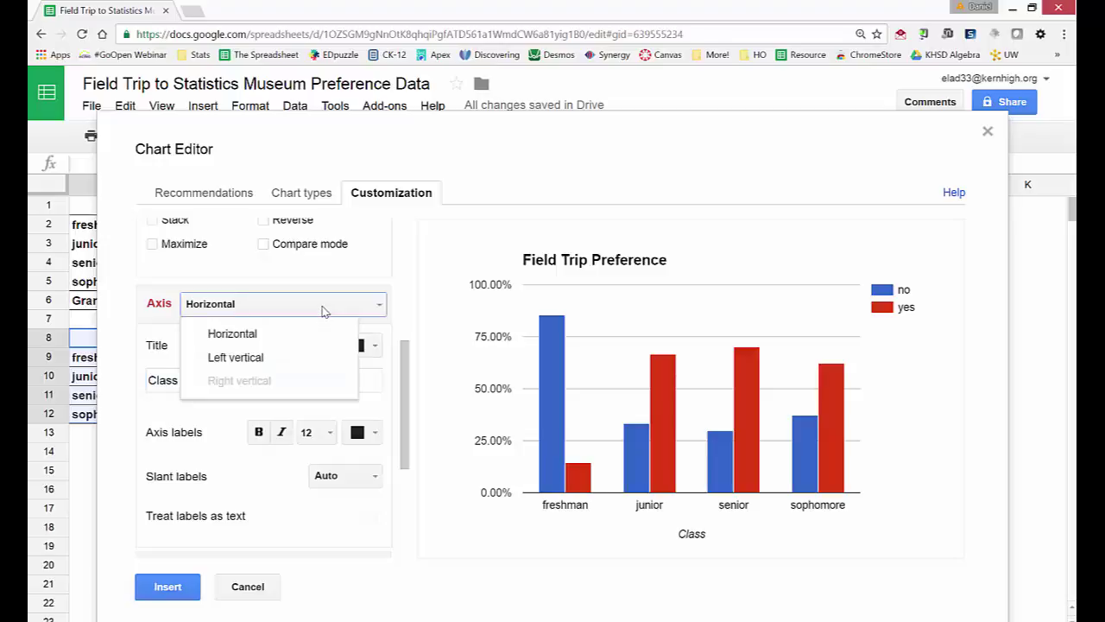
pyautogui.click(296, 361)
pyautogui.click(257, 386)
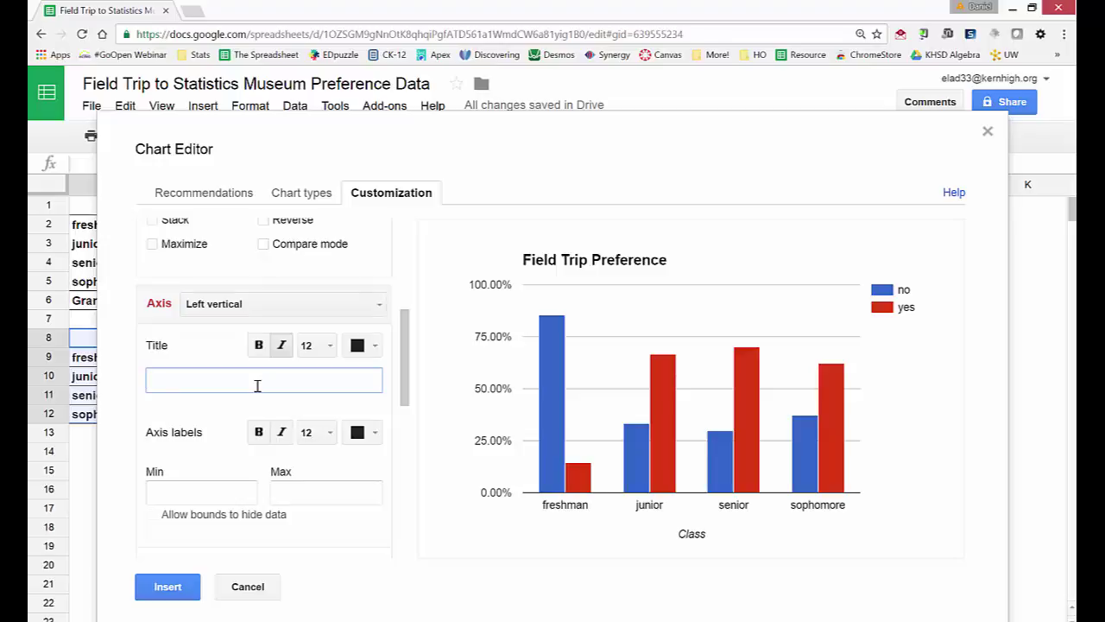
pyautogui.write('Percent')
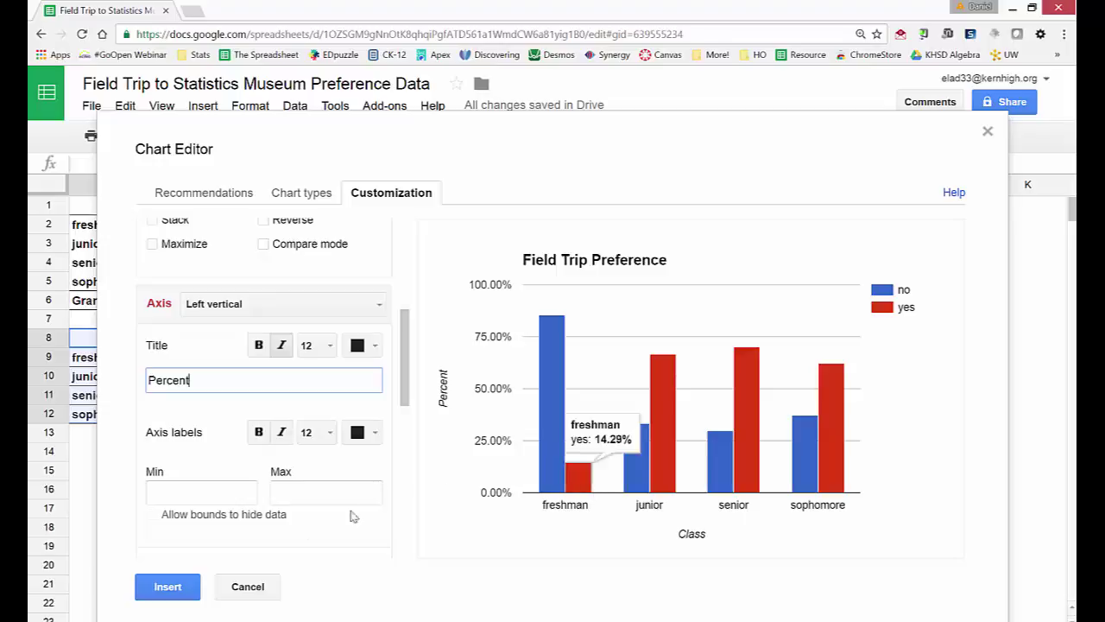
# Step: Insert the chart and drag it beside the percent table
pyautogui.click(168, 587)
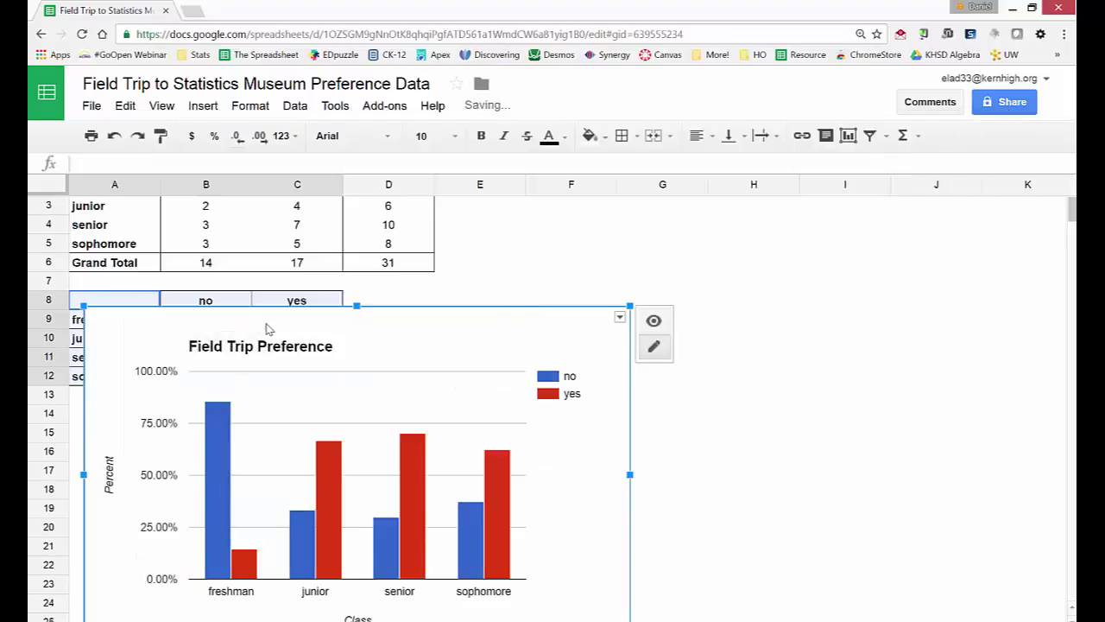
pyautogui.moveTo(285, 327); pyautogui.dragTo(600, 303)
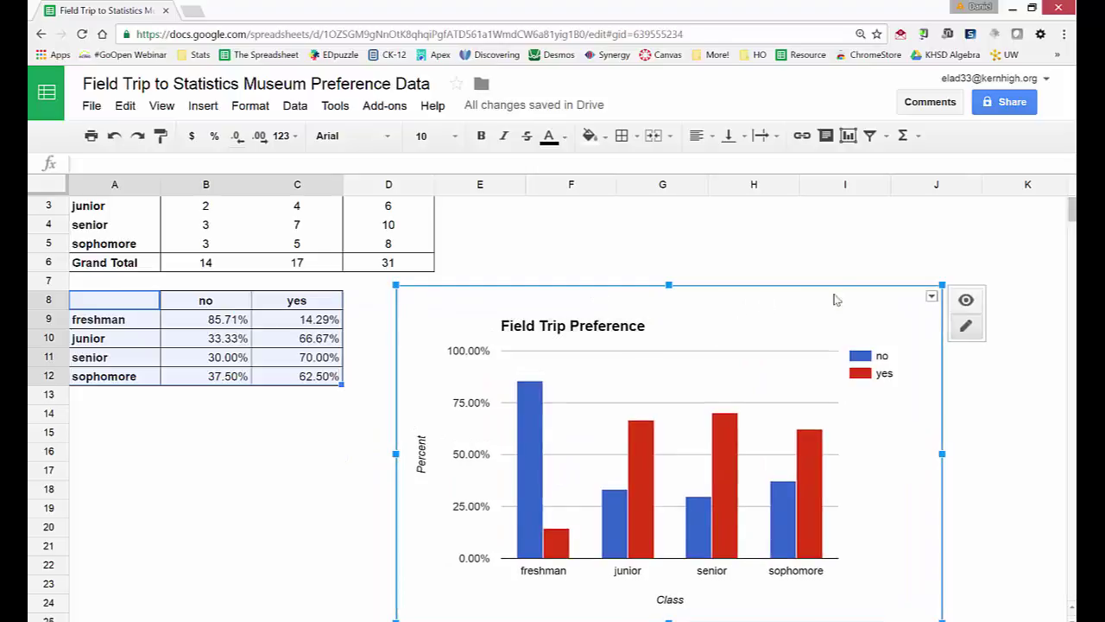
pyautogui.click(932, 298)
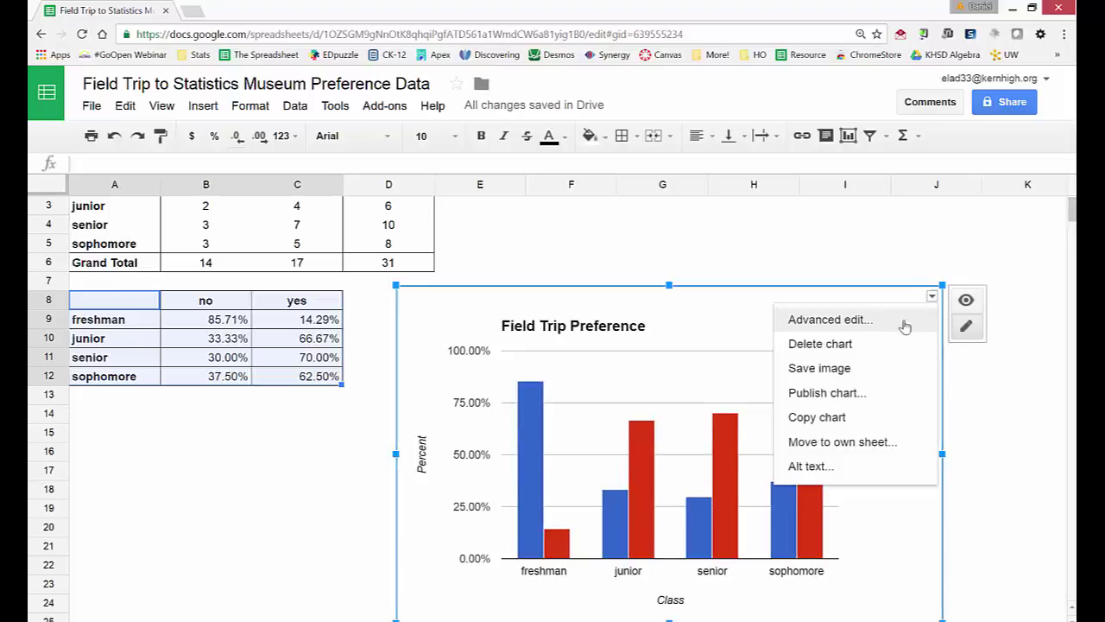
pyautogui.click(859, 419)
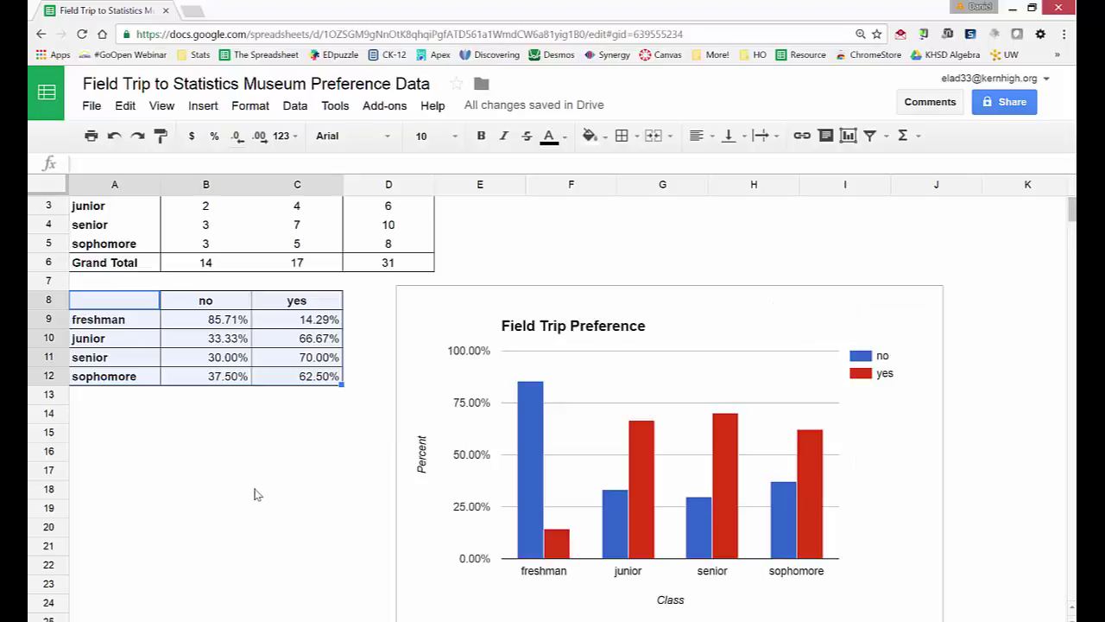